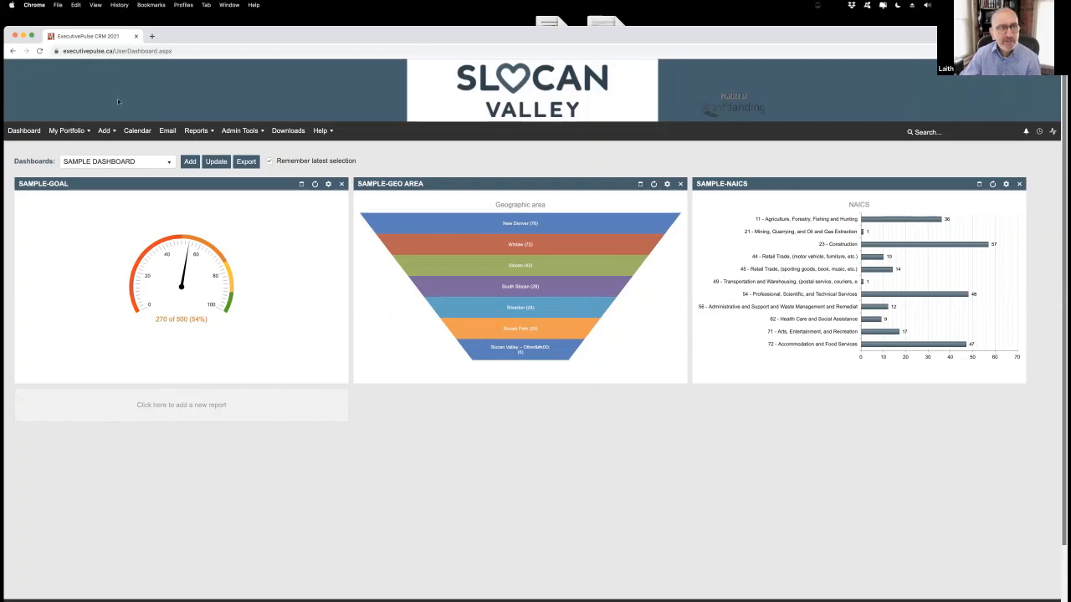
- Open the form for adding a new company and look through all of its profile fields
click(106, 132)
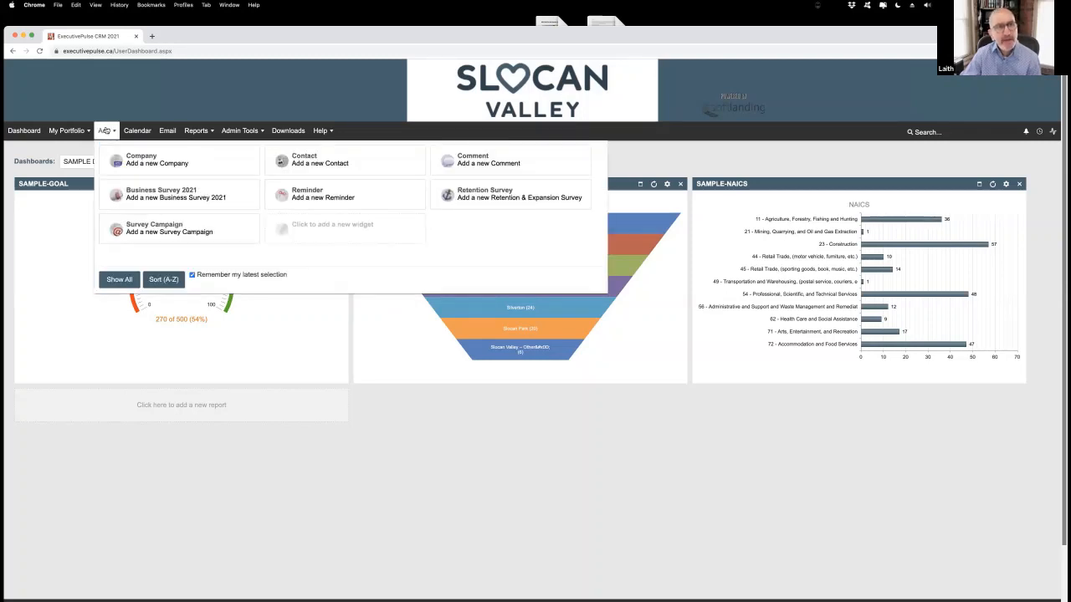
click(151, 160)
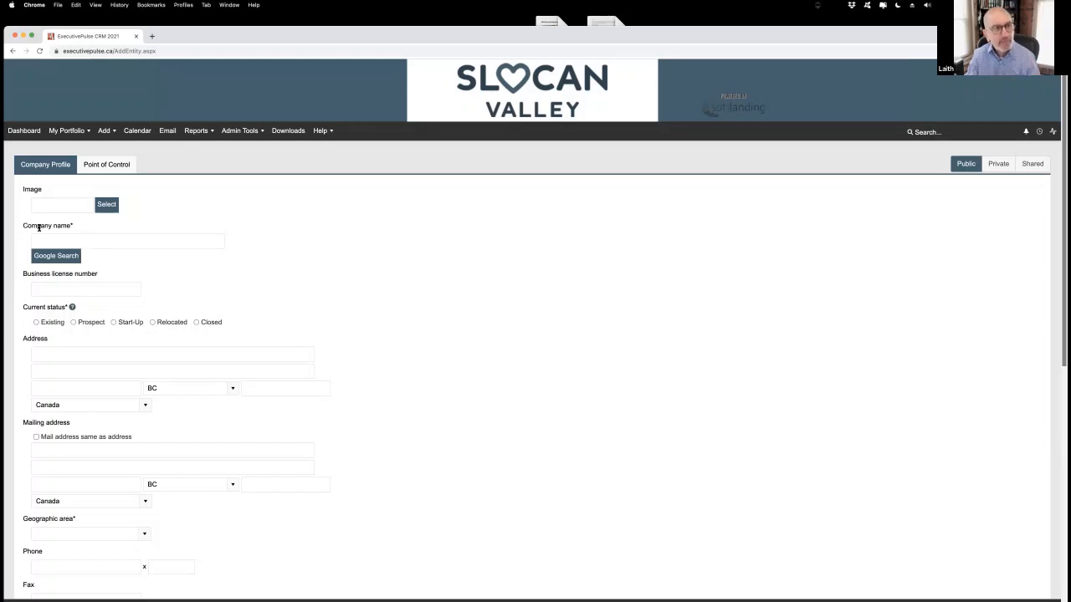
scroll(144, 303, down, 3)
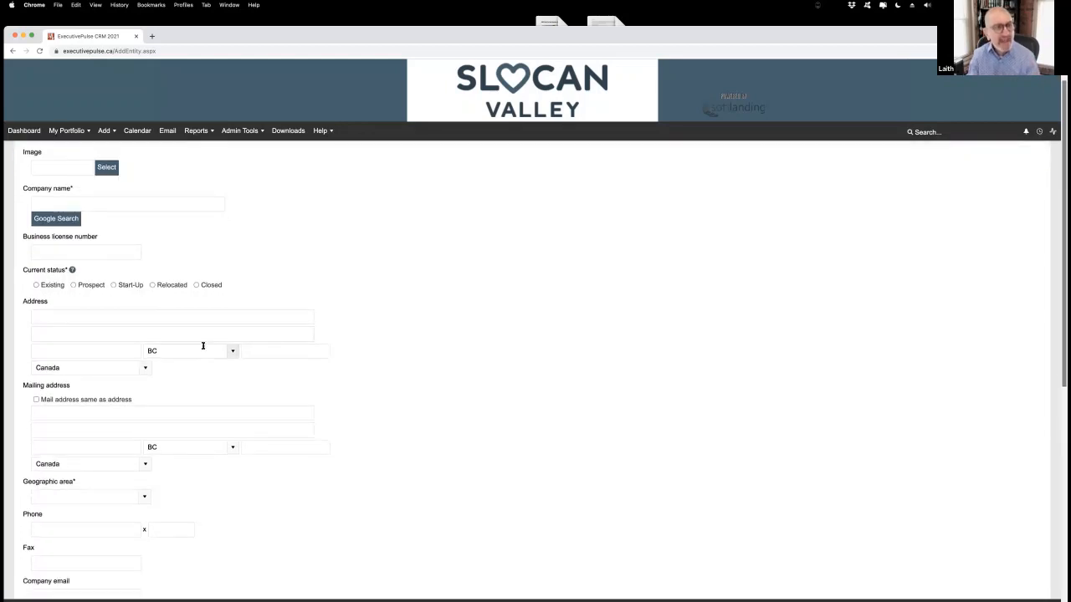
scroll(198, 351, down, 2)
scroll(226, 359, down, 3)
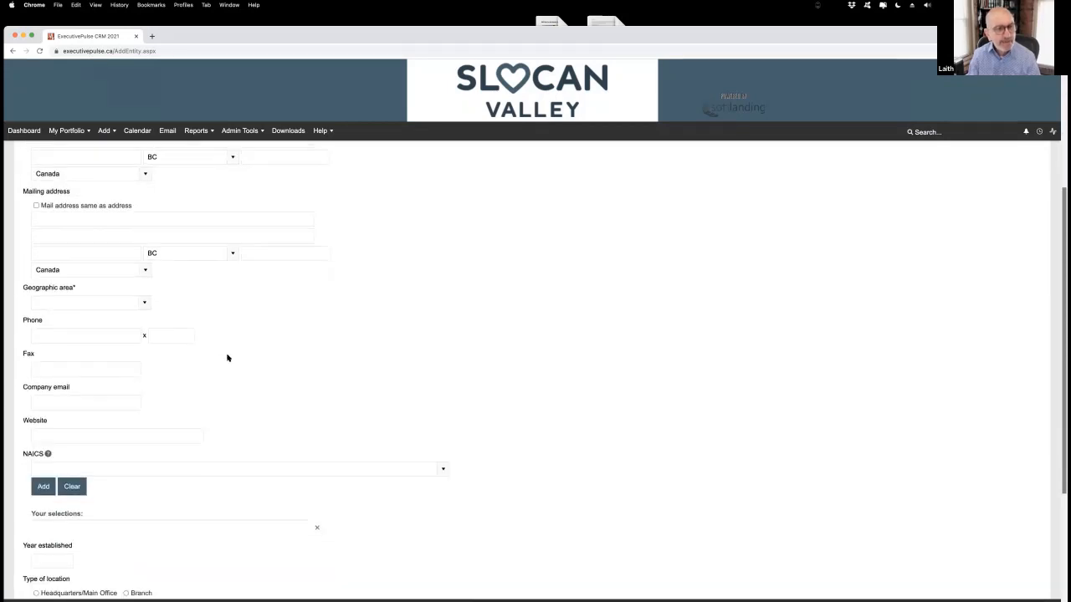
scroll(268, 365, down, 3)
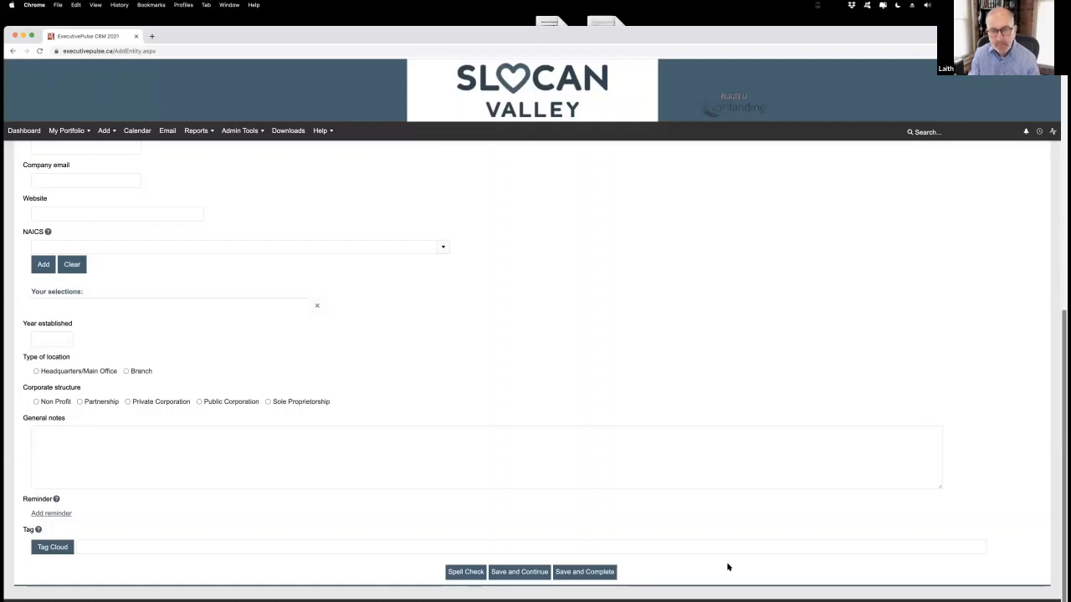
scroll(727, 568, up, 3)
scroll(726, 567, up, 8)
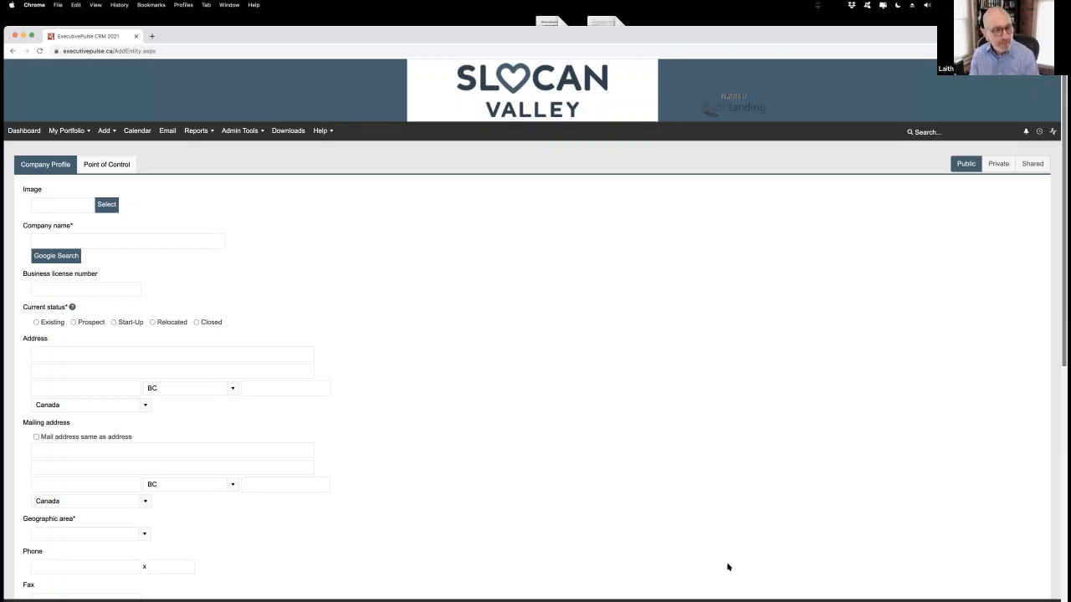
- Enter "Harold Street Cafe" as the company name in the new company profile
click(48, 240)
text(H)
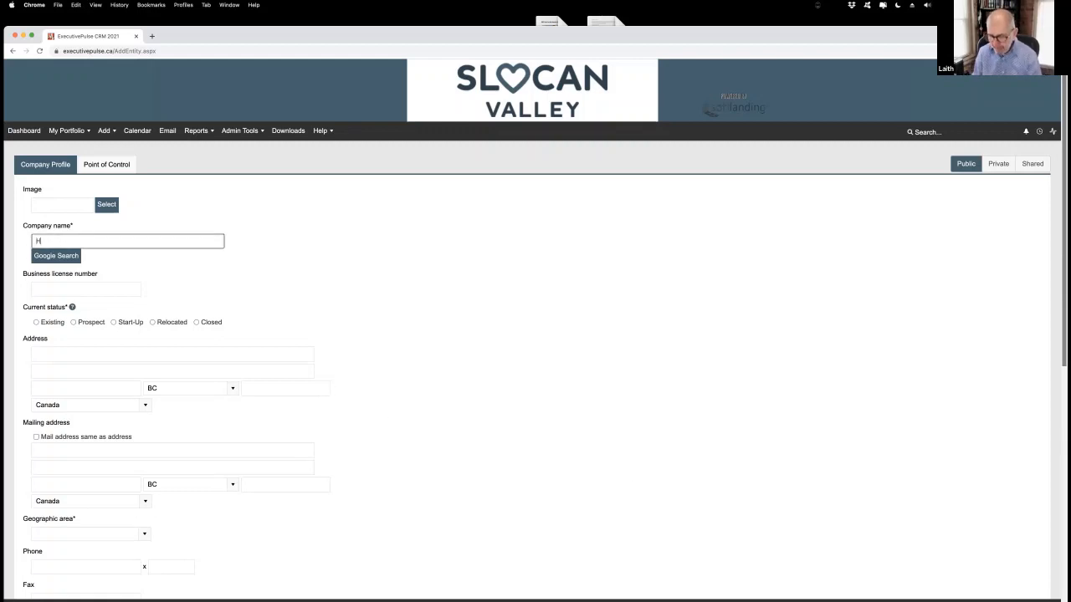
text(arold)
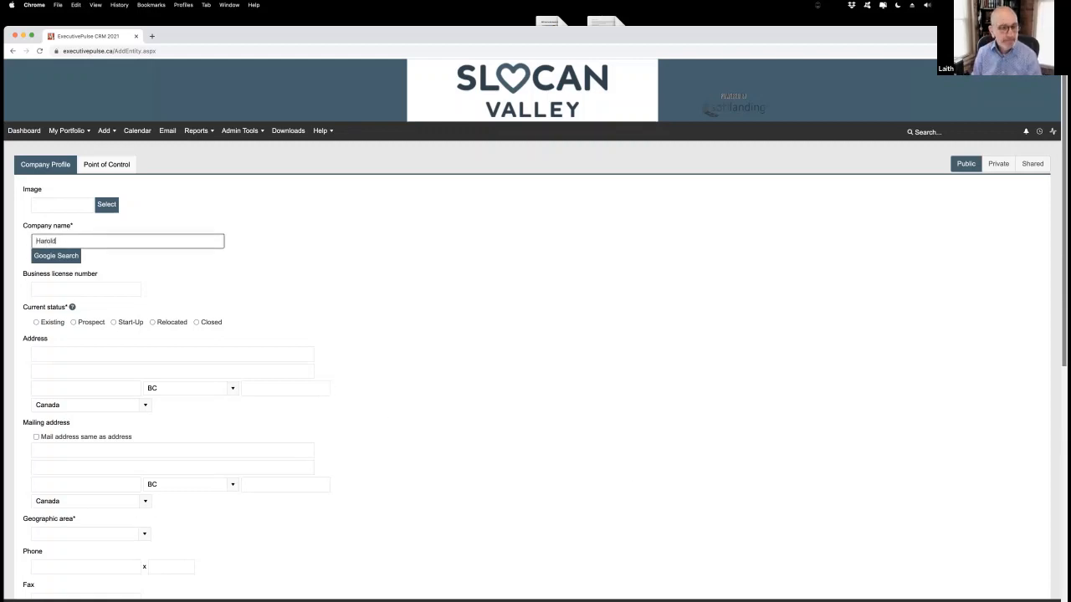
text( Str)
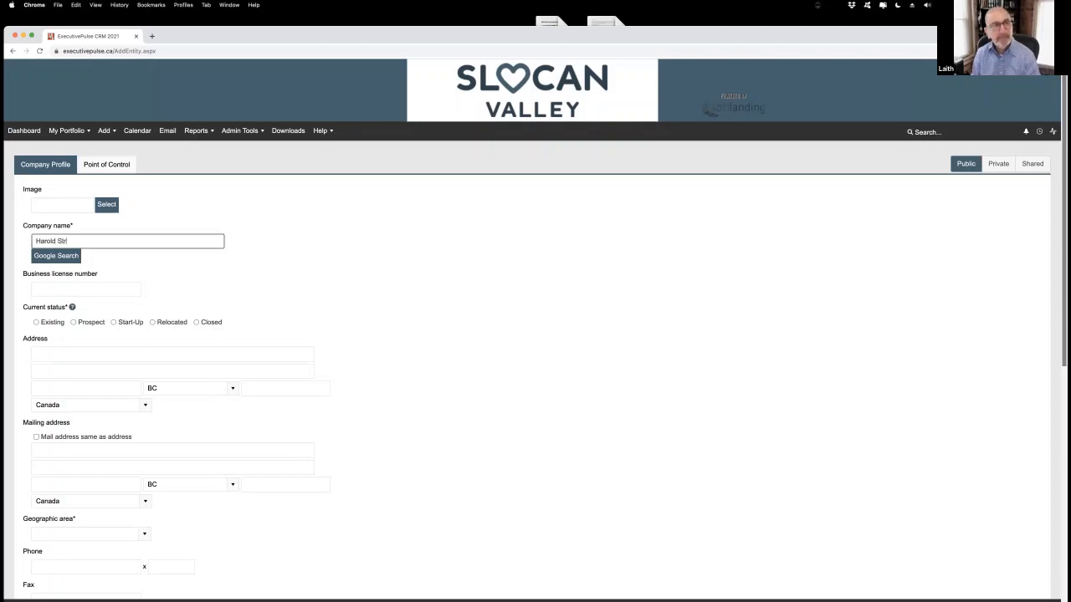
text(eet)
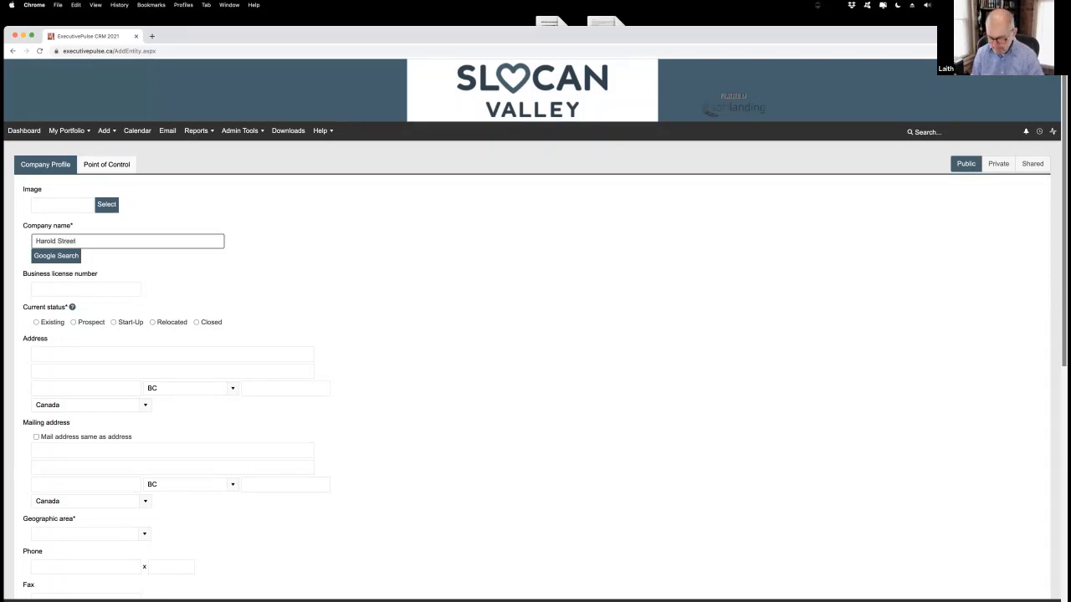
text( Cafe)
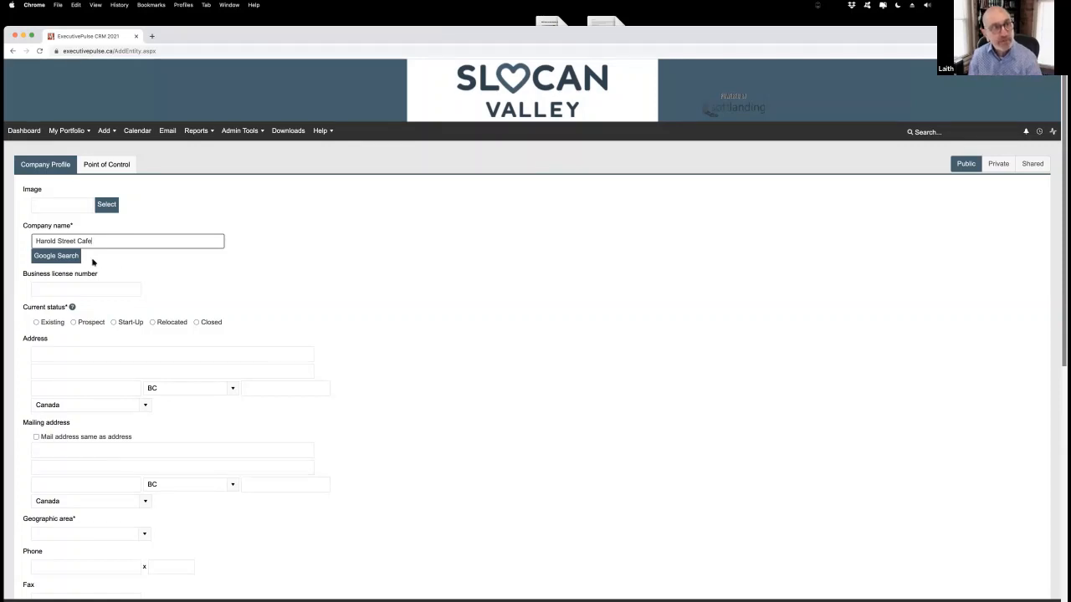
- Search Google for the entered company name and copy the matching business's details into the profile
click(74, 260)
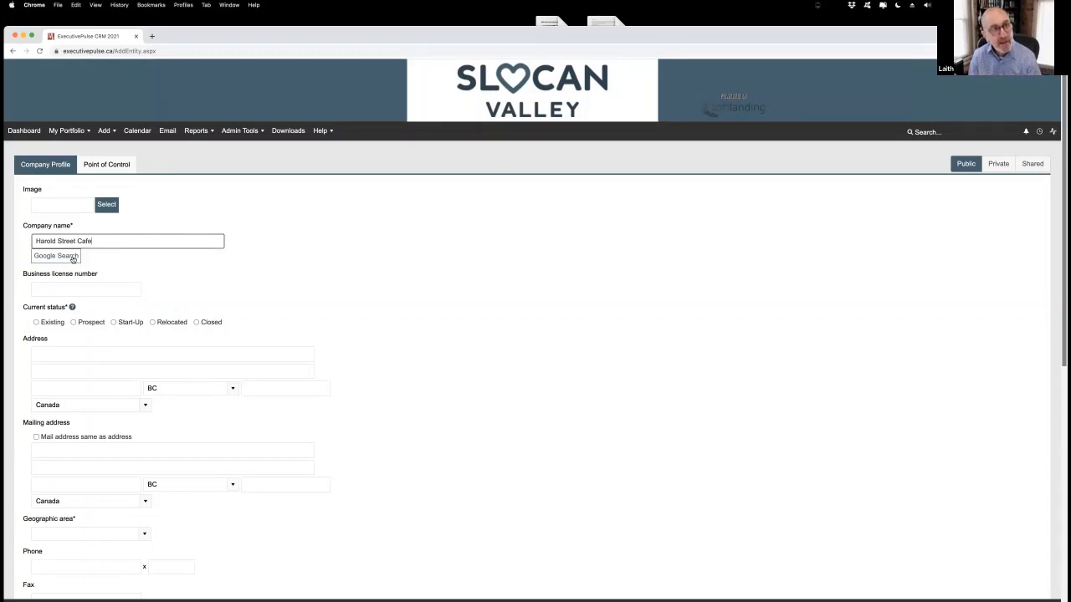
click(73, 258)
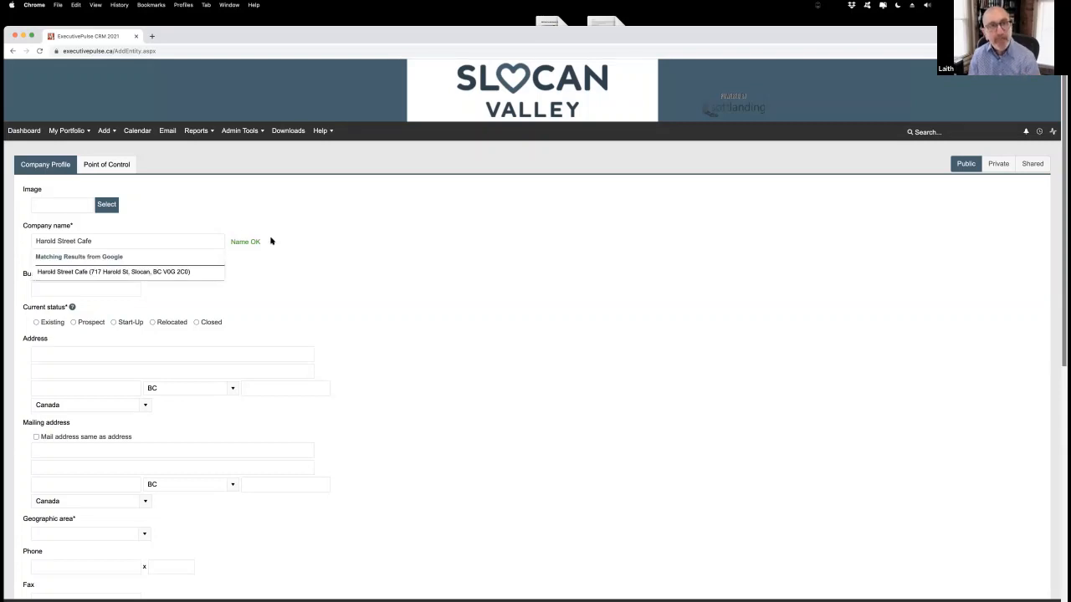
click(121, 272)
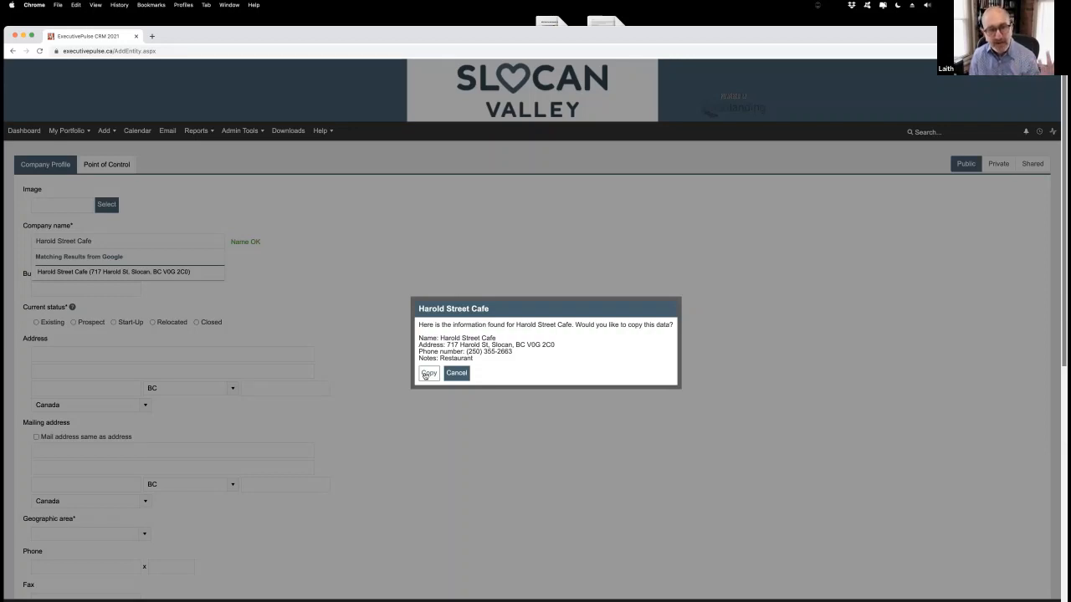
click(427, 373)
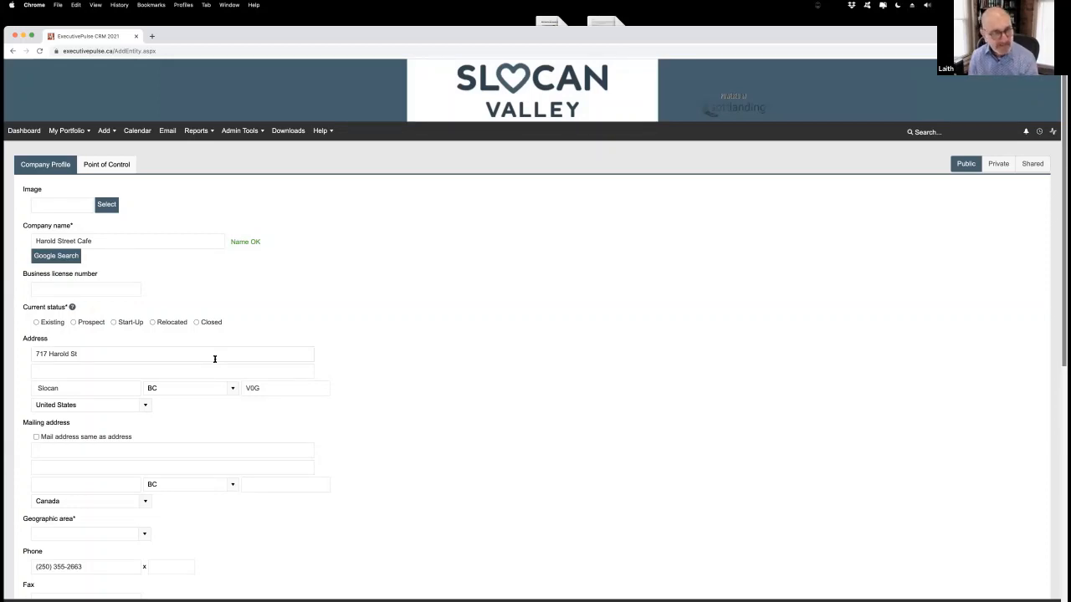
- Set the company's current status to Existing and its geographic area to Slocan
click(36, 322)
scroll(146, 474, down, 2)
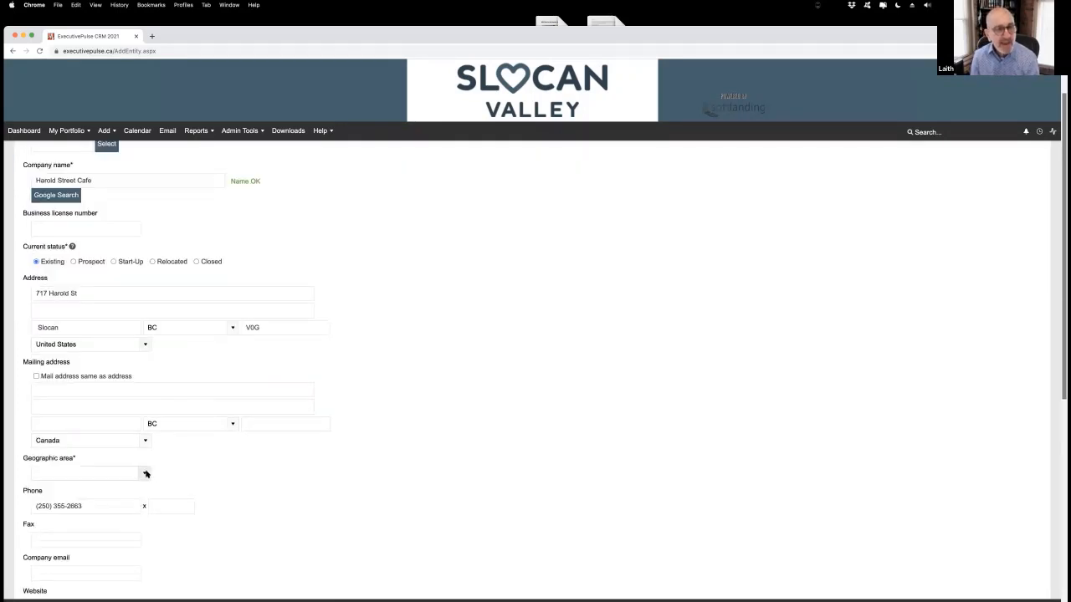
click(147, 474)
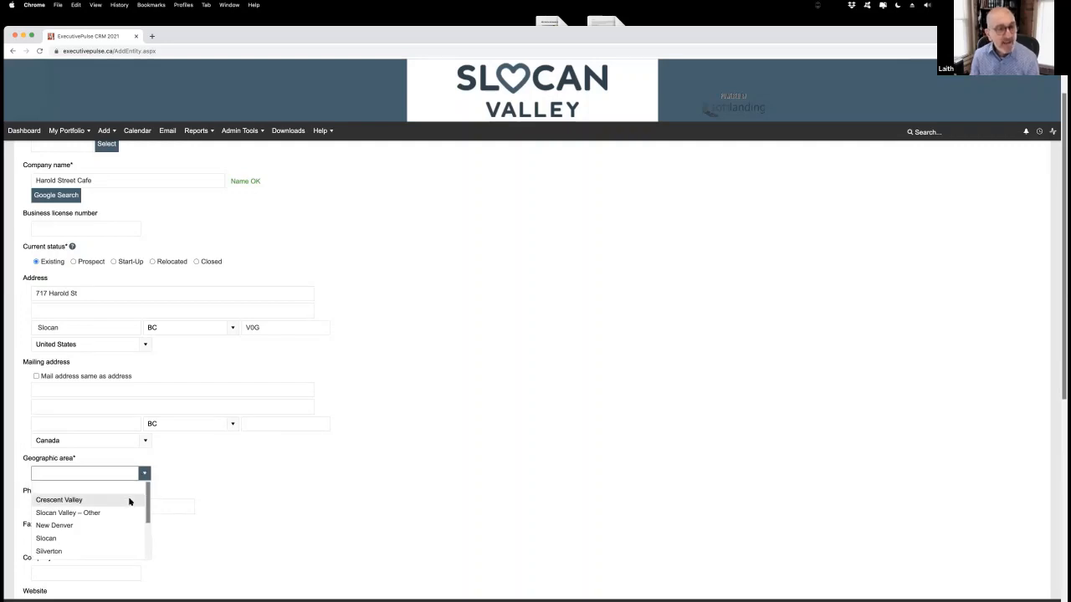
scroll(128, 522, down, 1)
scroll(128, 522, down, 2)
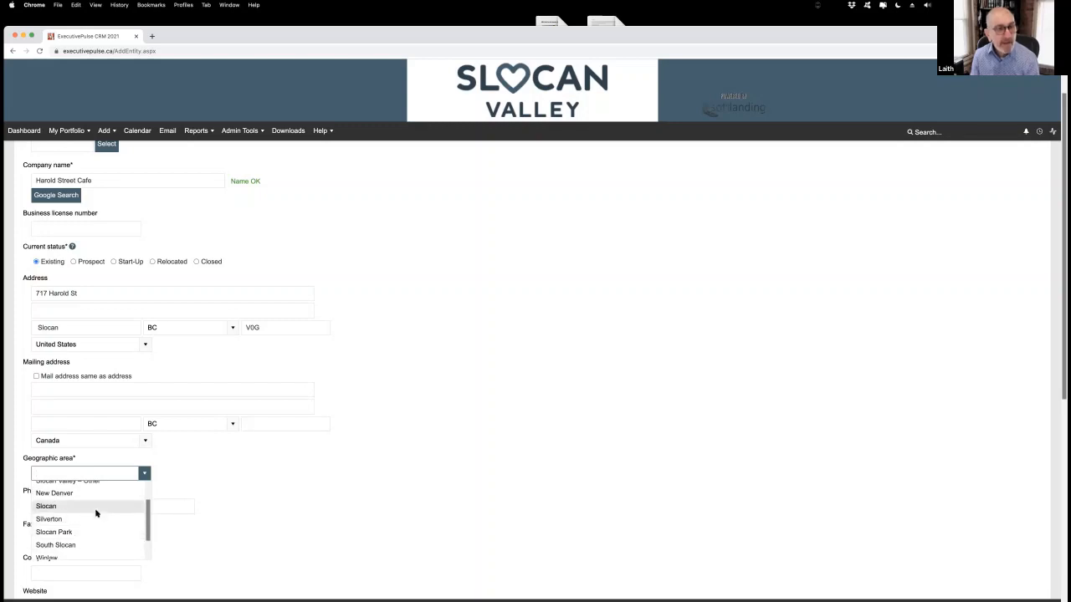
click(95, 506)
click(261, 472)
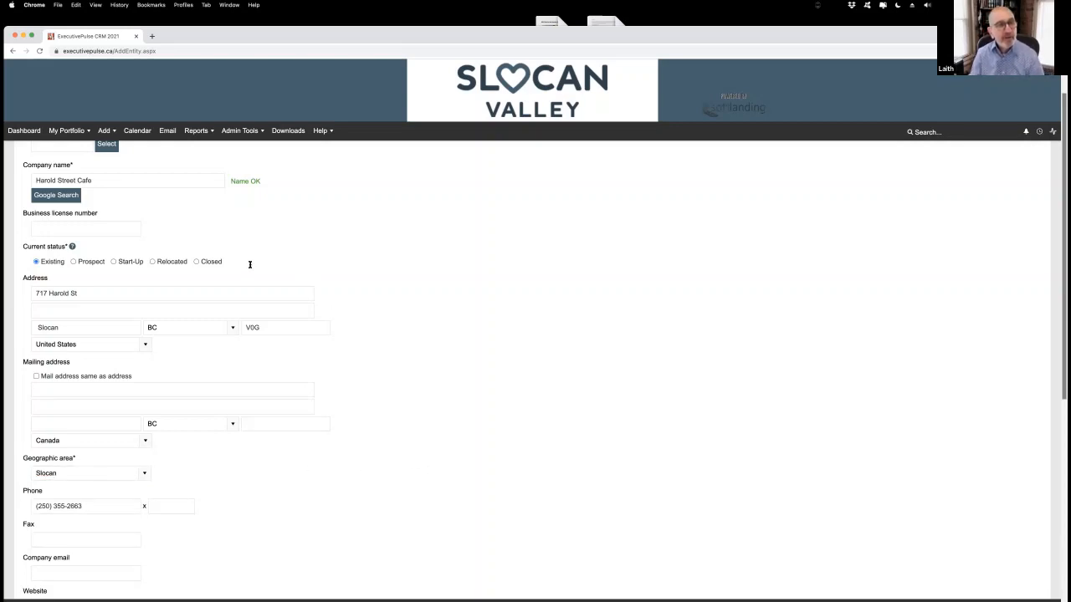
- Review the rest of the company profile, then discard the unsaved entry and start a blank new company form
scroll(435, 462, down, 5)
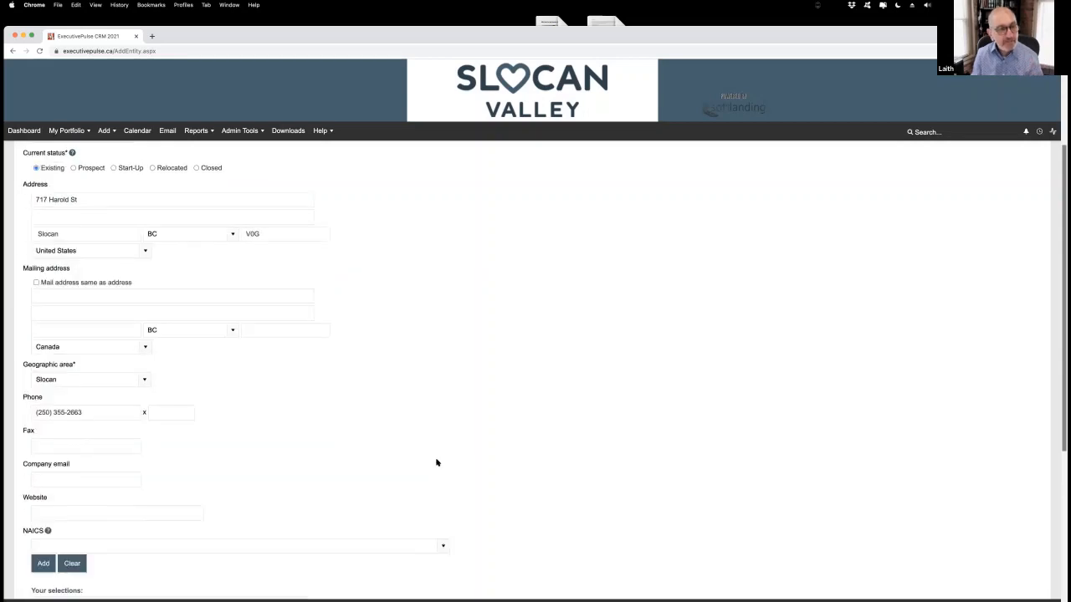
scroll(436, 462, down, 4)
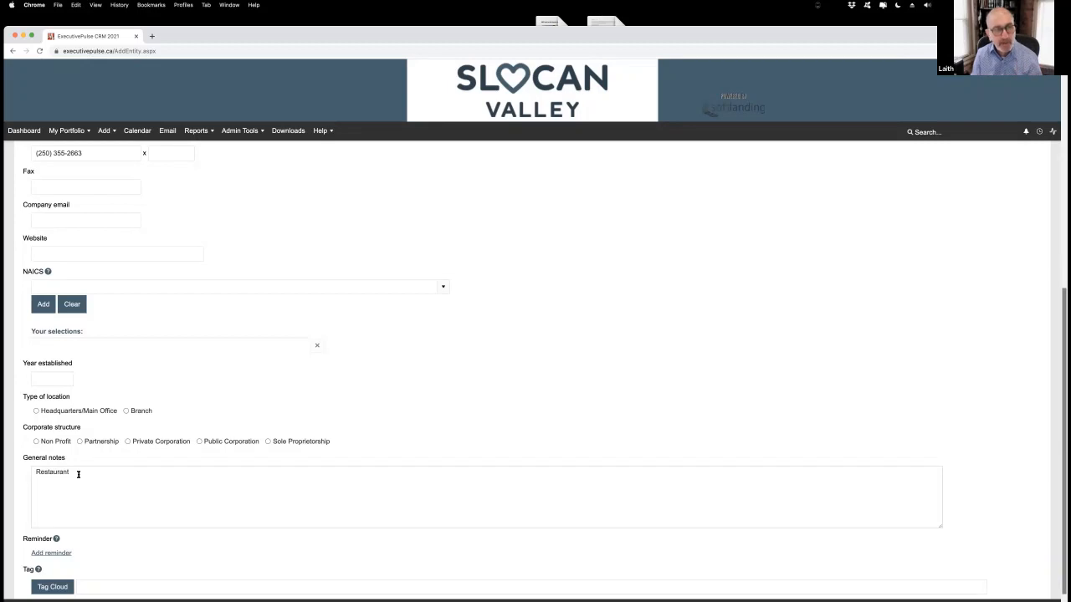
scroll(590, 457, down, 1)
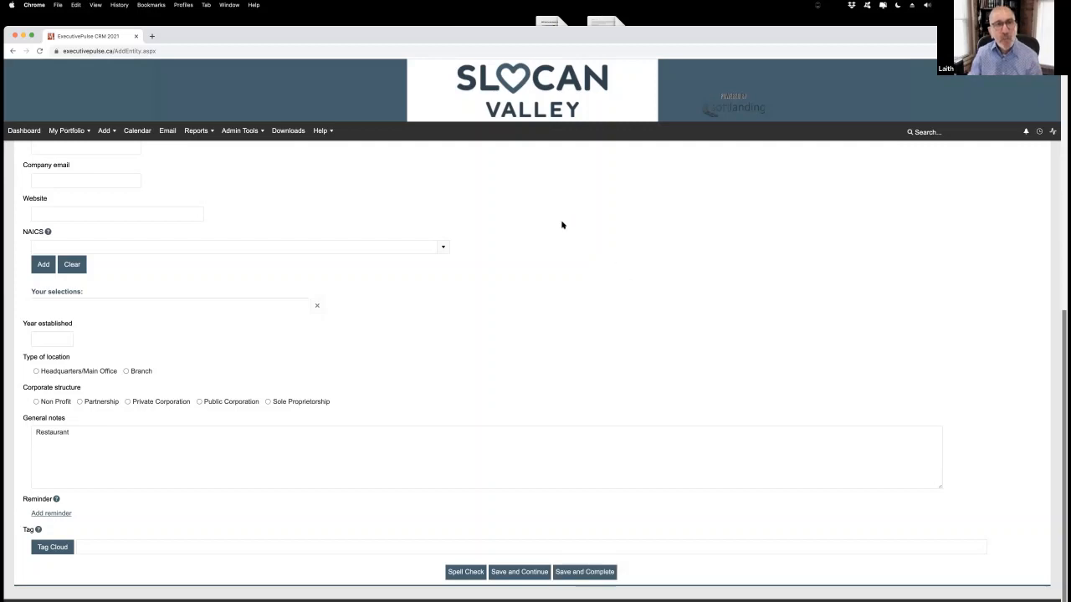
scroll(588, 239, up, 4)
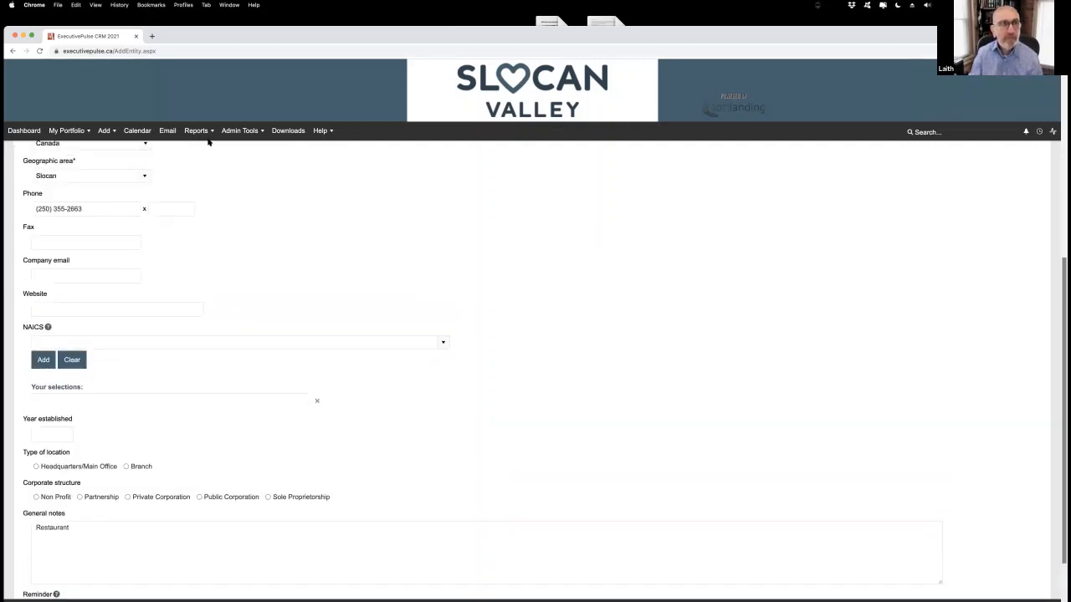
click(104, 131)
click(151, 164)
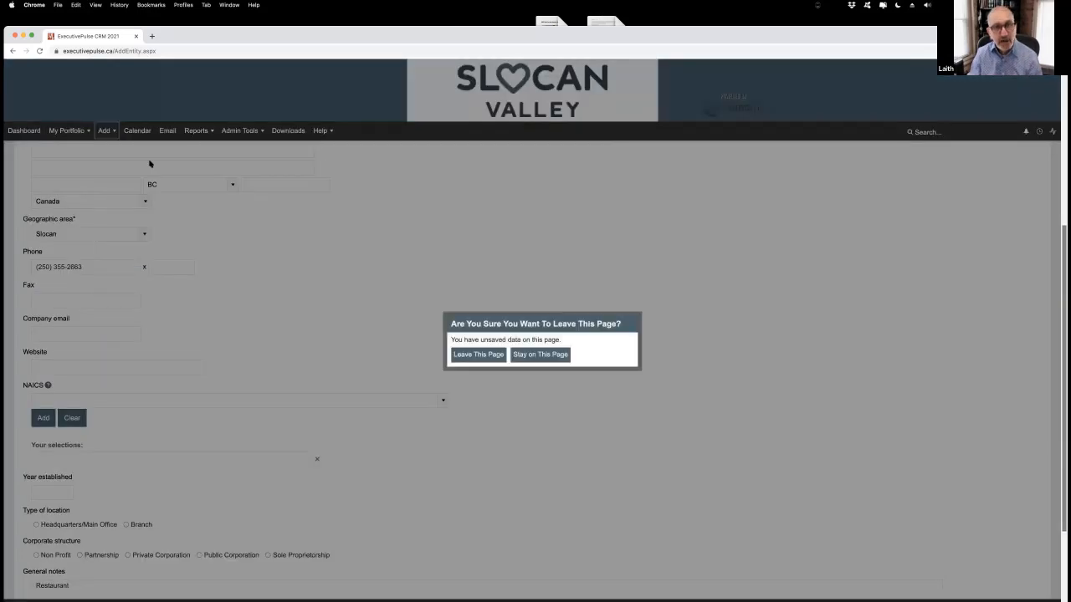
click(488, 359)
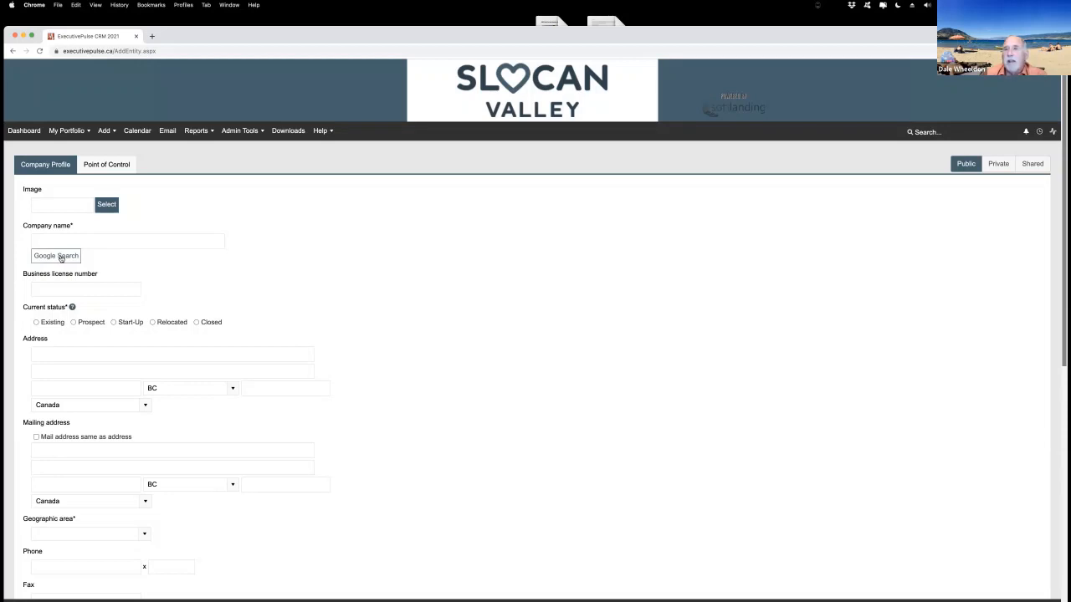
- Open a new technical support request form and highlight the toll-free number for urgent issues
click(318, 132)
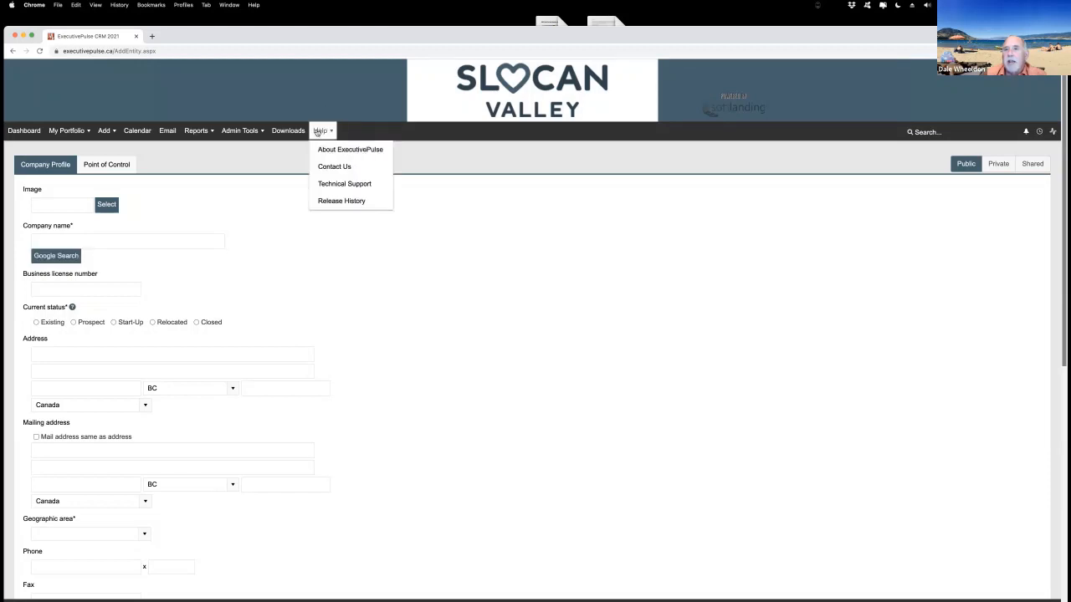
click(328, 184)
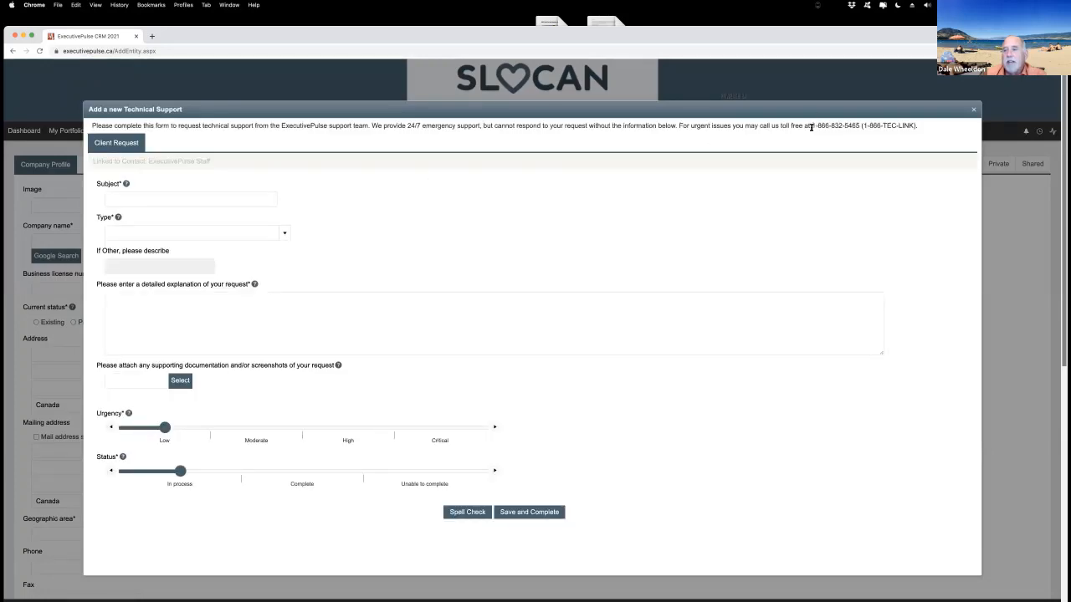
drag(810, 125, 909, 173)
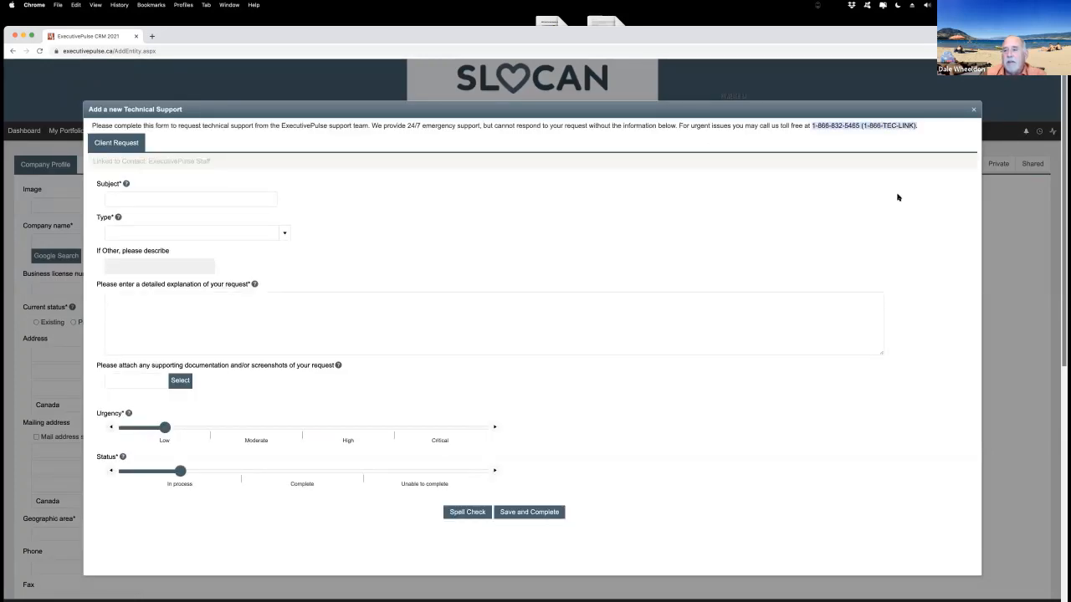